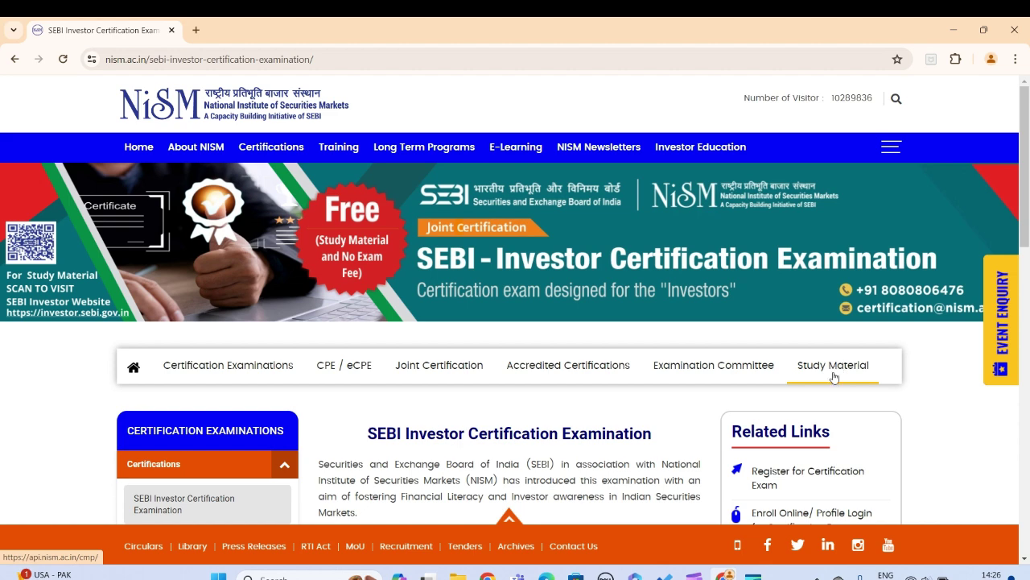
Step: Open the candidate registration form for the certification exam and review its personal, identity document and contact information fields
left_click(788, 478)
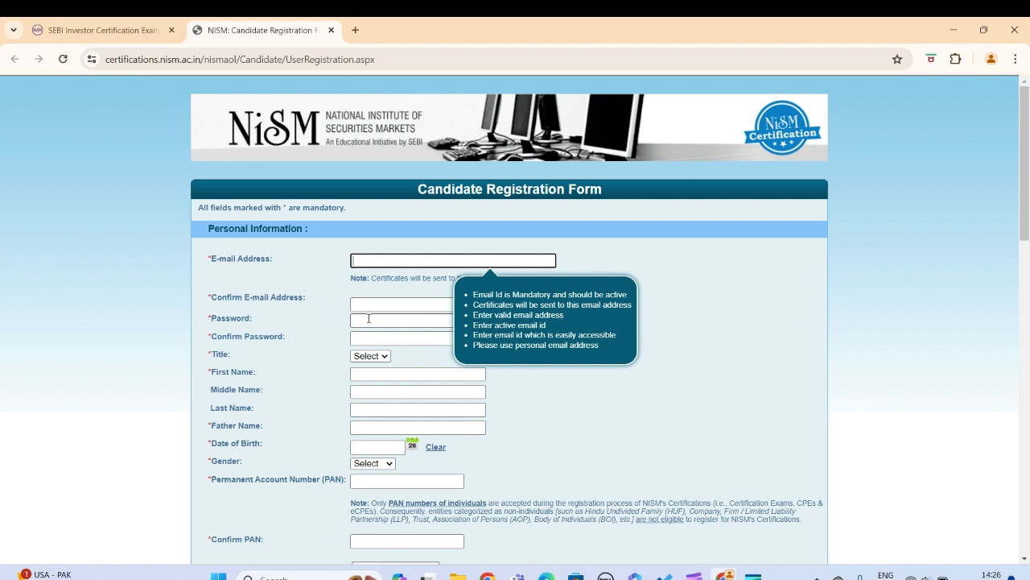
left_click(368, 321)
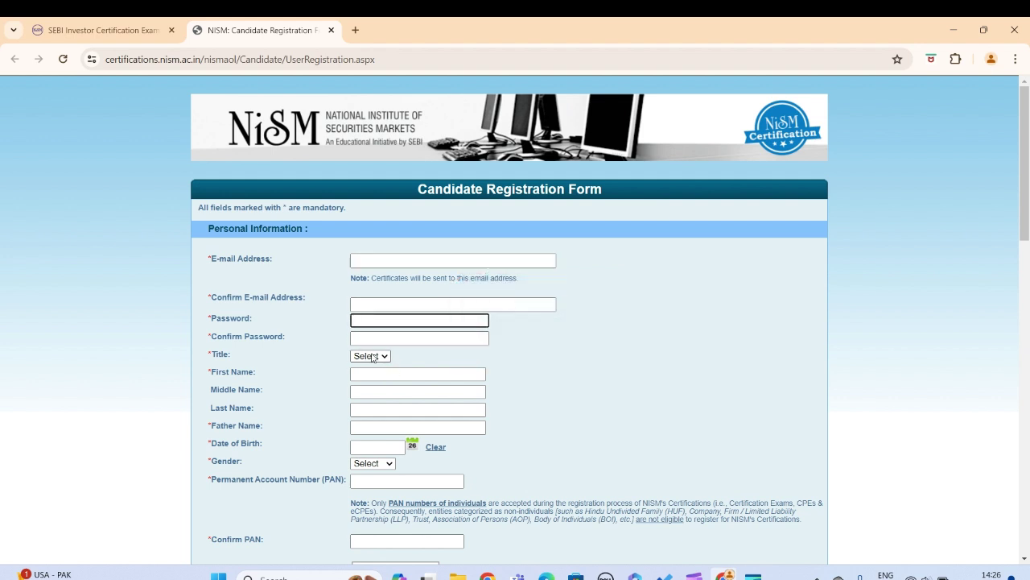
scroll(401, 372, "down", 1)
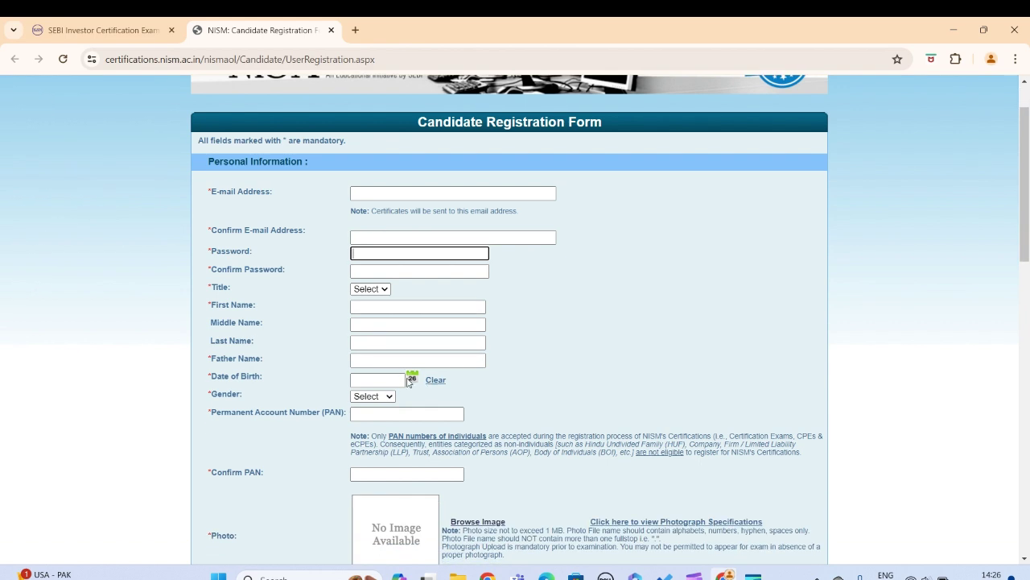
left_click(378, 414)
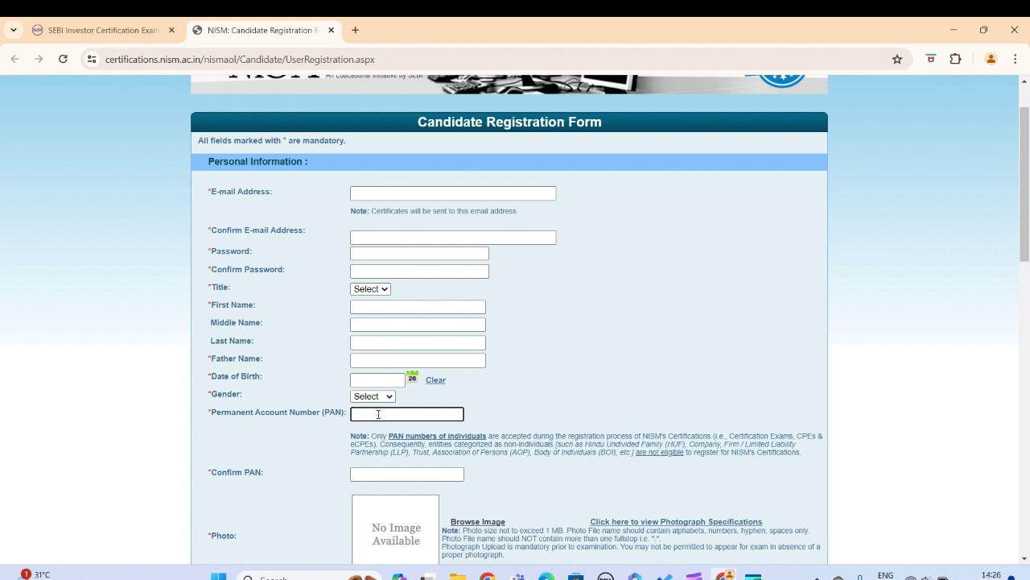
scroll(378, 419, "down", 1)
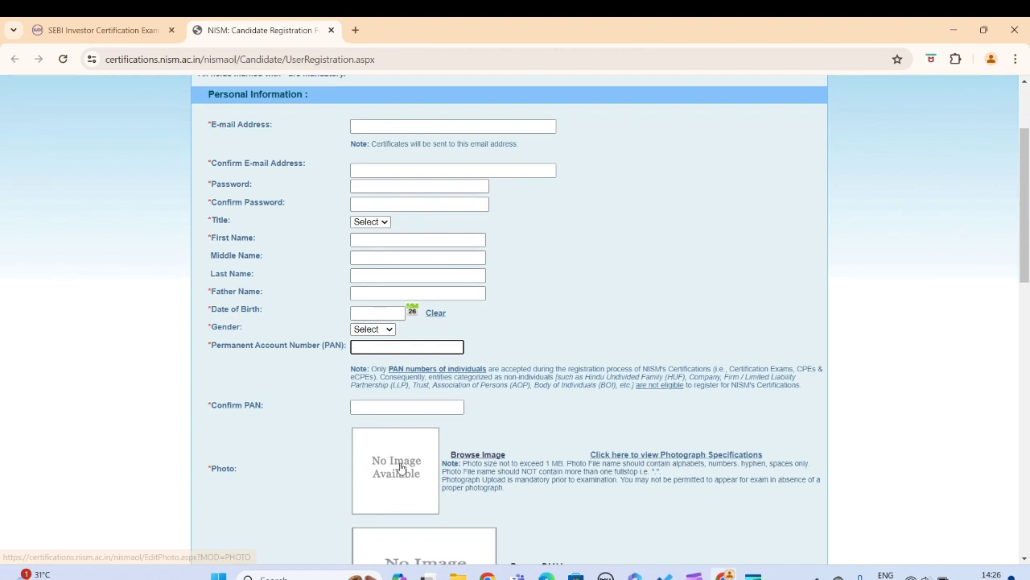
scroll(497, 429, "down", 2)
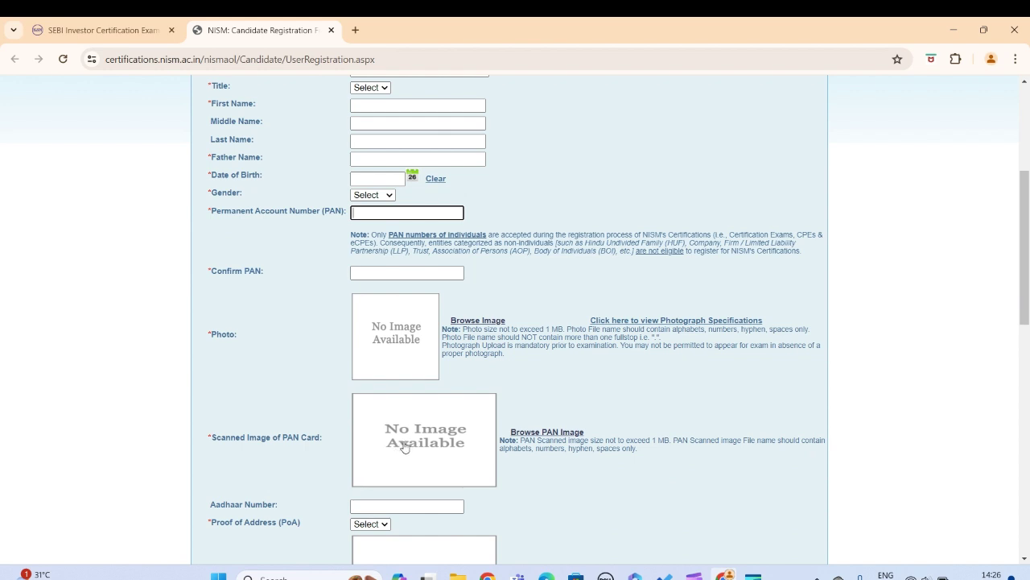
scroll(435, 453, "down", 1)
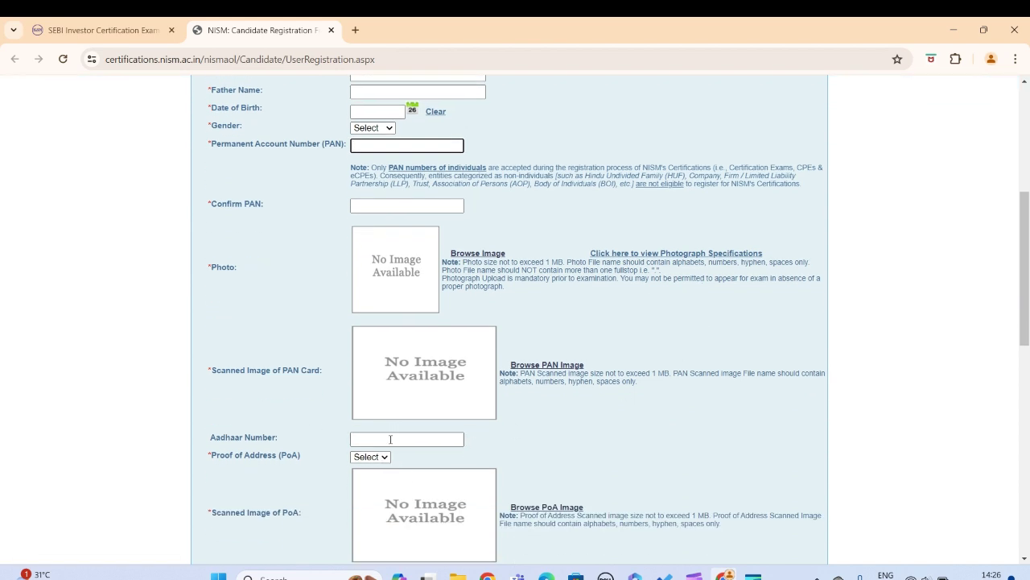
scroll(580, 387, "down", 1)
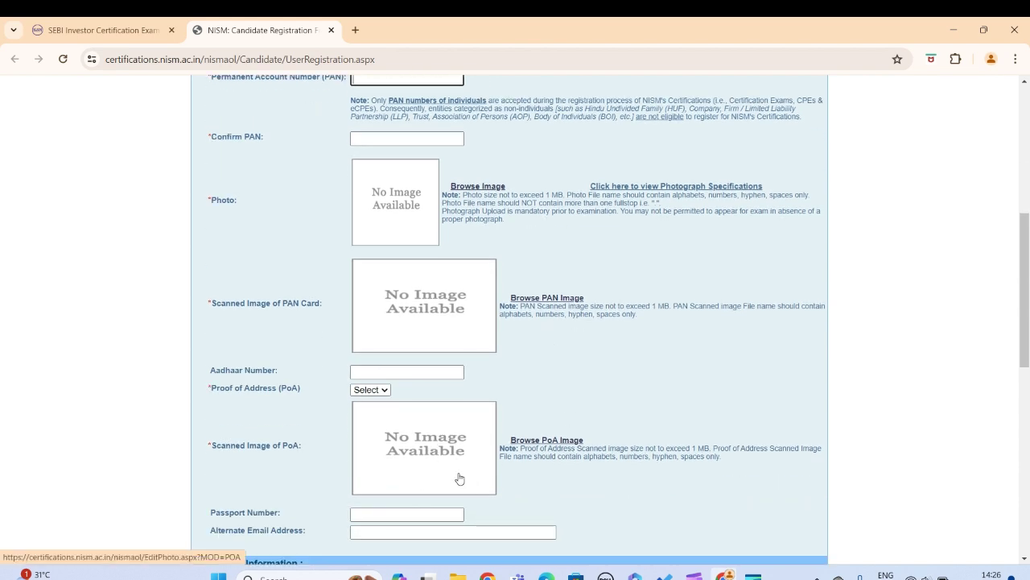
scroll(595, 393, "down", 5)
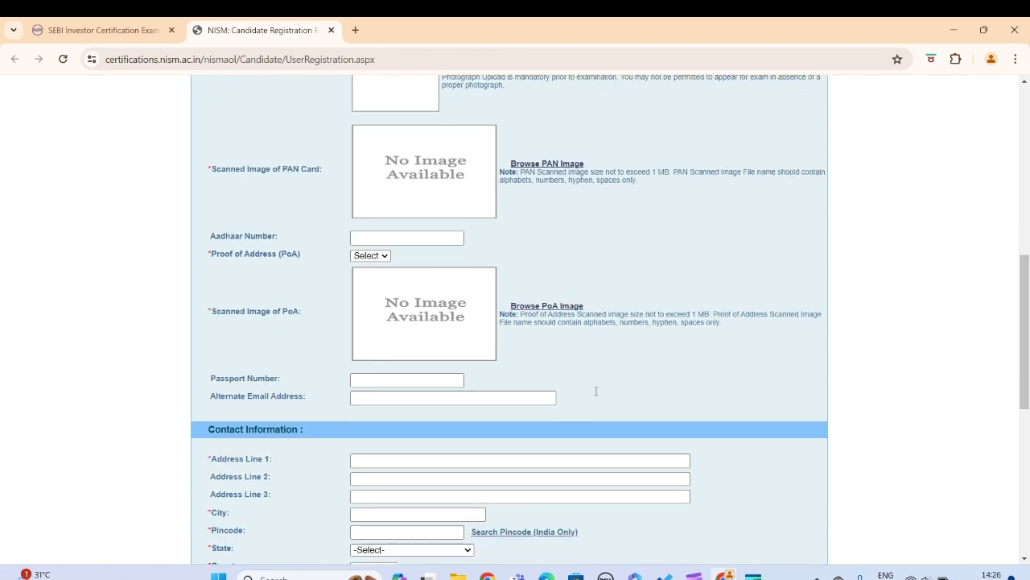
scroll(598, 387, "down", 4)
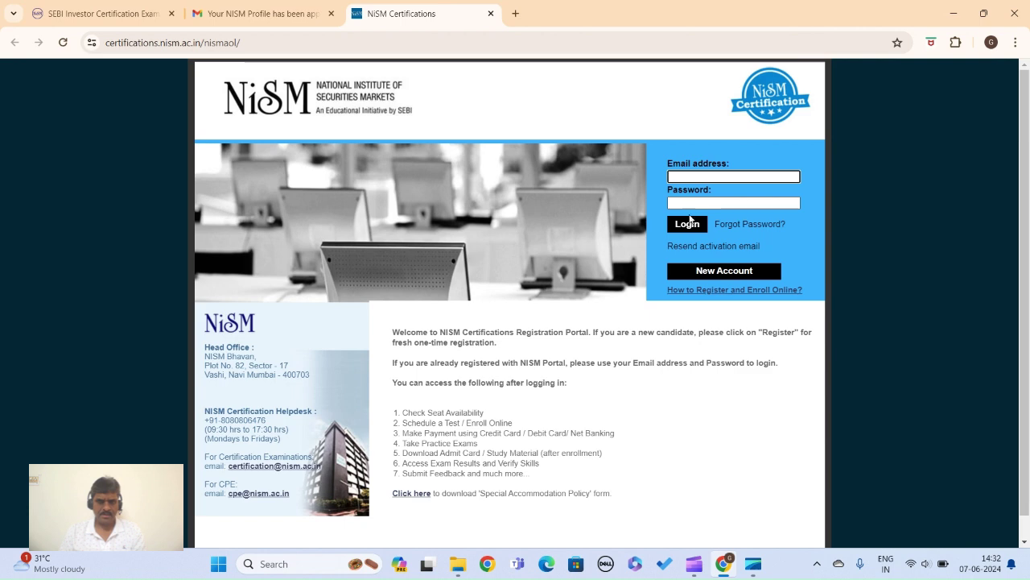
mouse_move(694, 564)
left_click(692, 491)
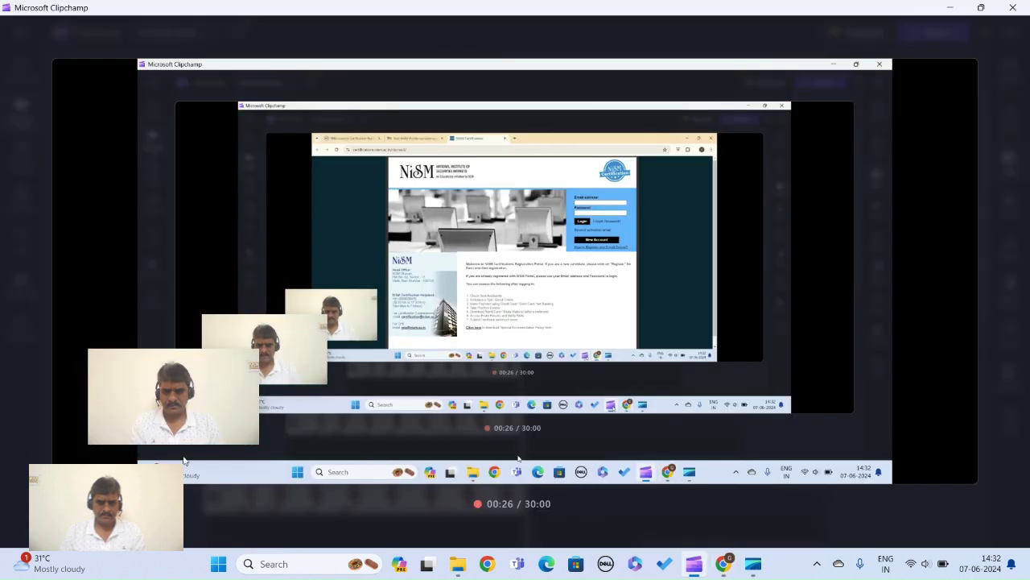
mouse_move(516, 486)
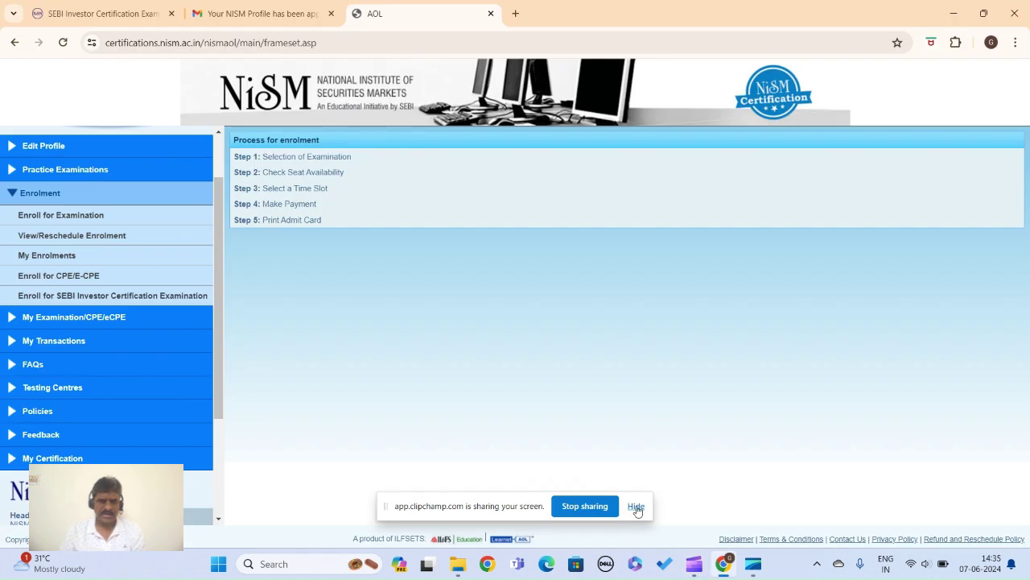
left_click(634, 508)
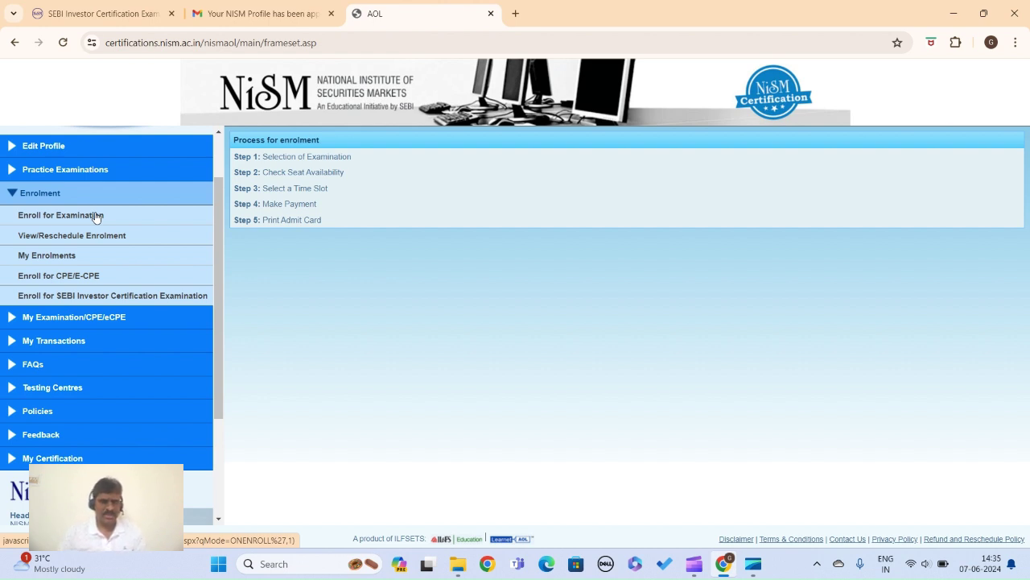
Step: Start enrolment for the SEBI Investor Certification Examination, select that exam and proceed to testing centre selection
left_click(123, 298)
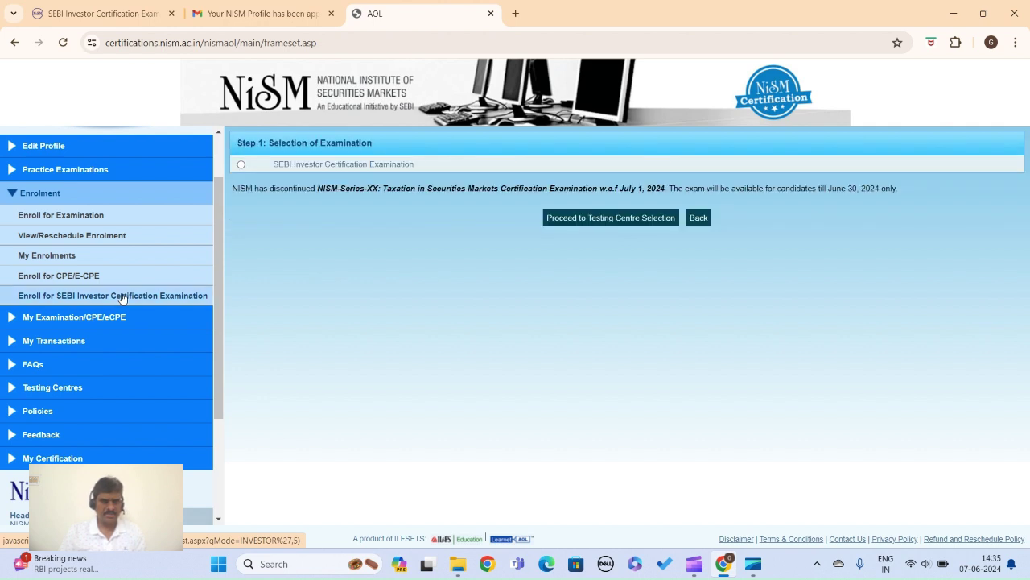
left_click(240, 165)
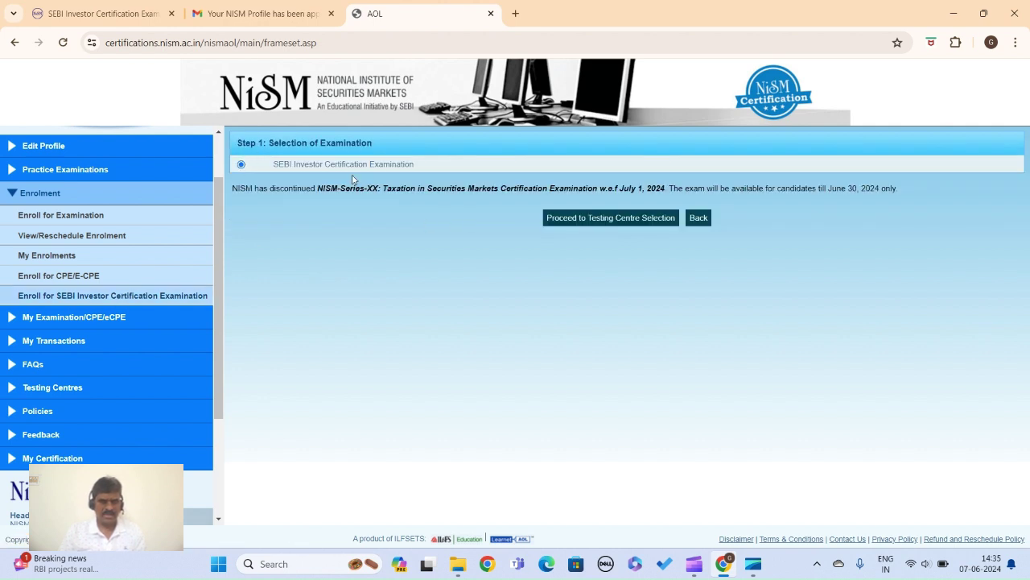
left_click(604, 218)
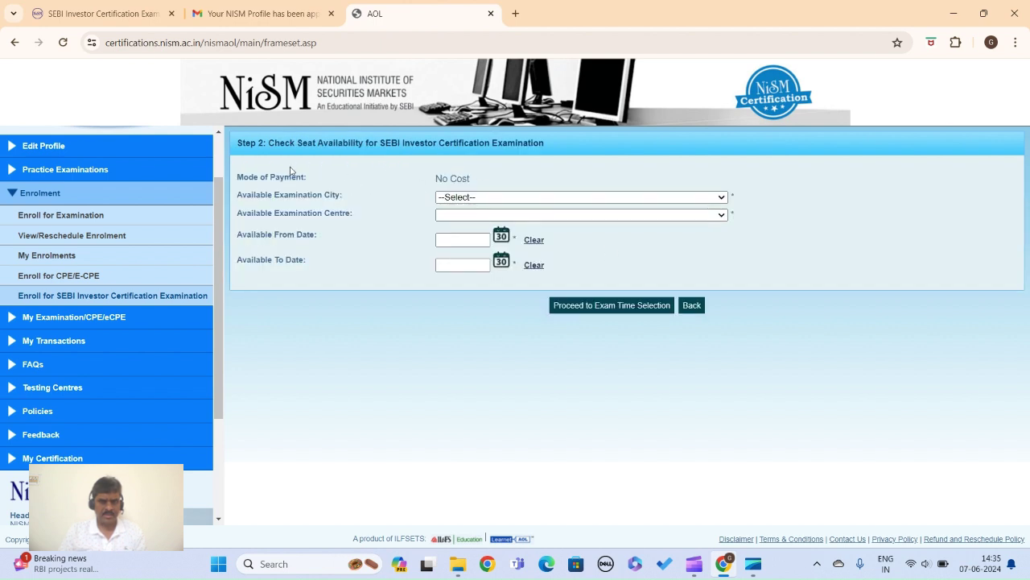
Step: Set both the examination city and the examination centre to Online, and go to the available-from date
left_click(477, 198)
left_click(459, 220)
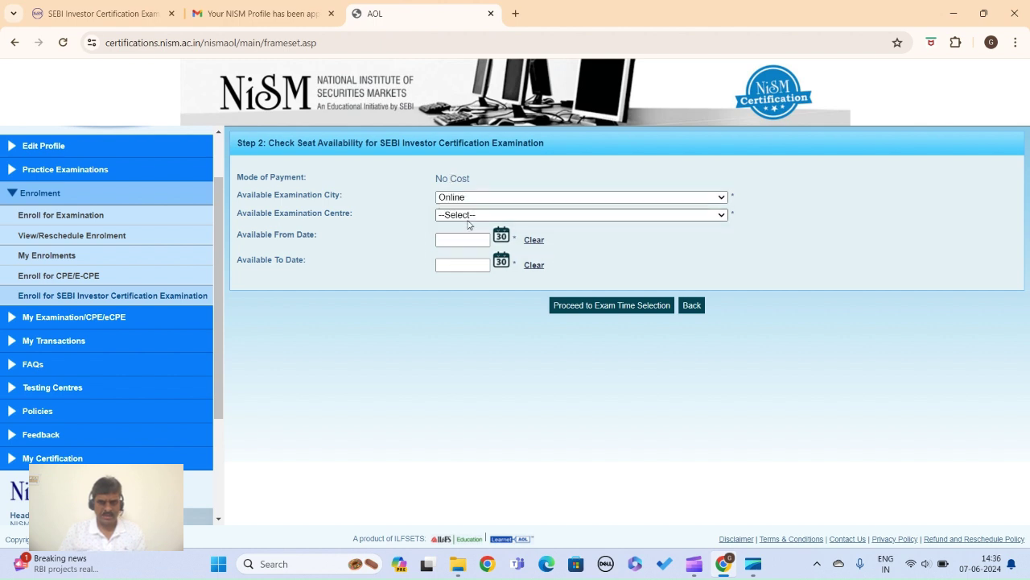
left_click(487, 216)
left_click(477, 238)
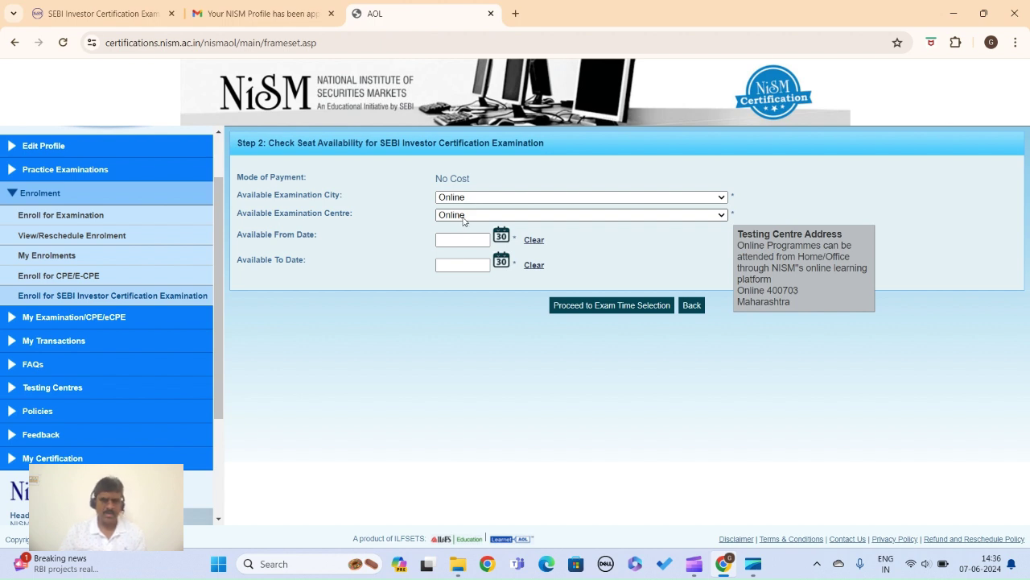
left_click(456, 236)
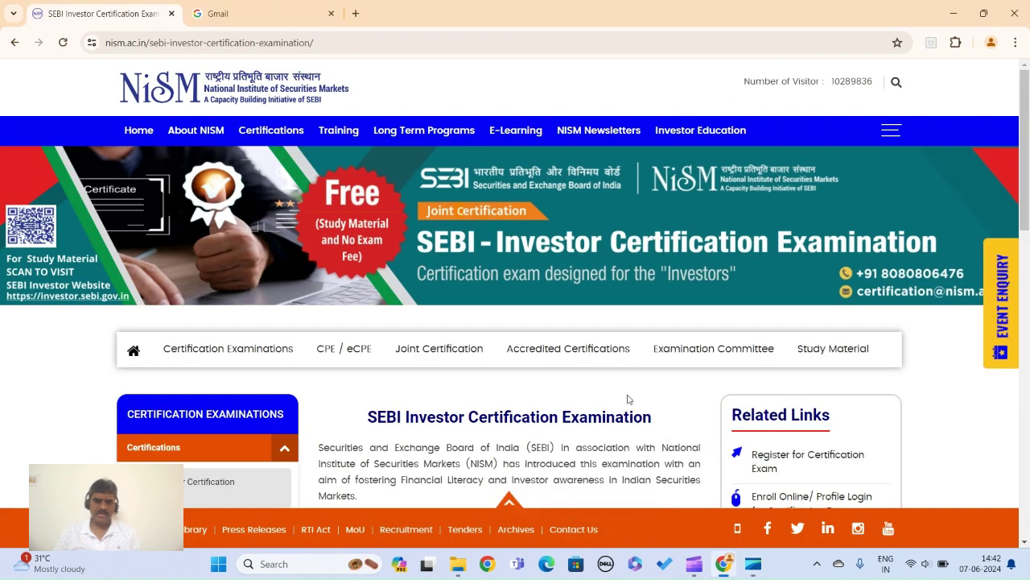
Step: Open the study material page for the SEBI Investor Certification Examination on the NISM site
left_click(828, 353)
scroll(612, 346, "down", 1)
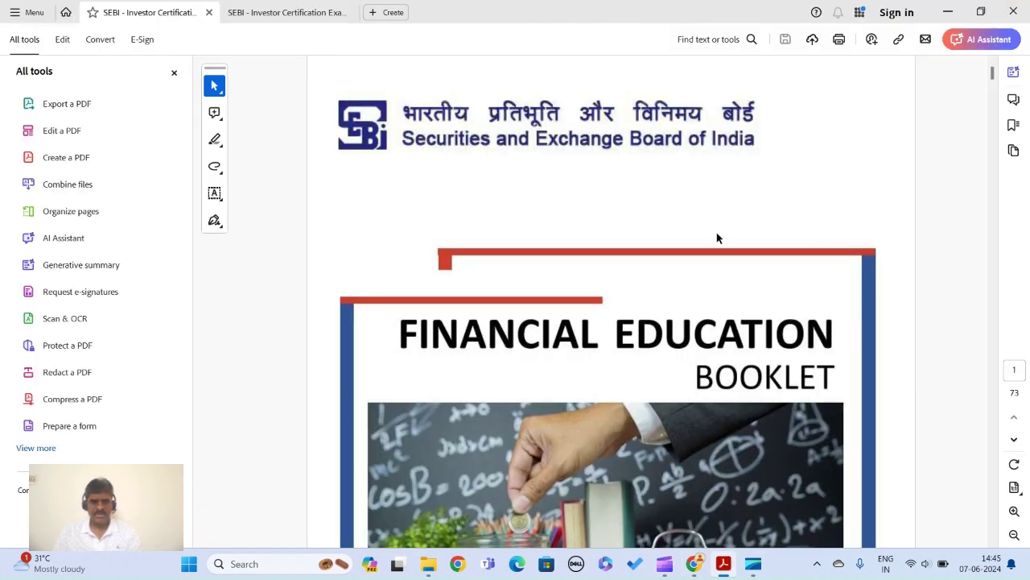
Step: Examine the cover and table of contents of the SEBI Financial Education Booklet PDF in Adobe Acrobat
scroll(716, 234, "down", 10)
scroll(784, 226, "down", 12)
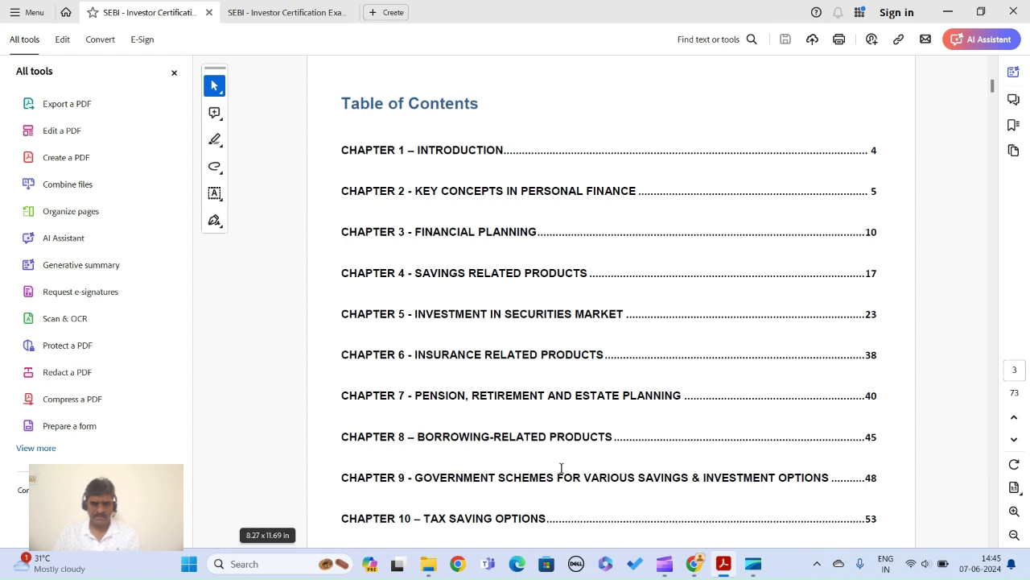
scroll(664, 434, "down", 1)
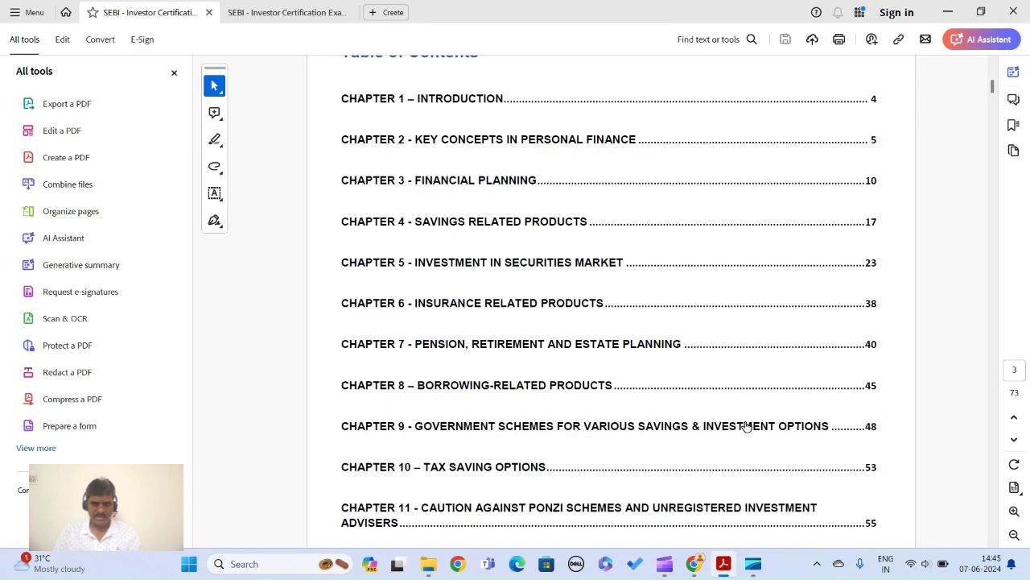
scroll(743, 425, "down", 3)
scroll(745, 426, "up", 5)
scroll(744, 426, "up", 20)
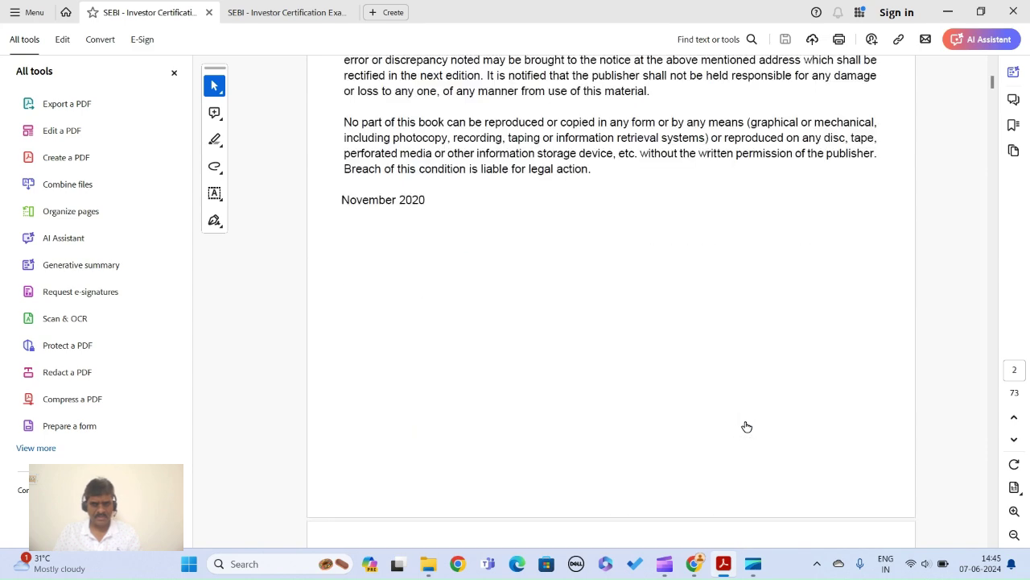
scroll(744, 421, "up", 3)
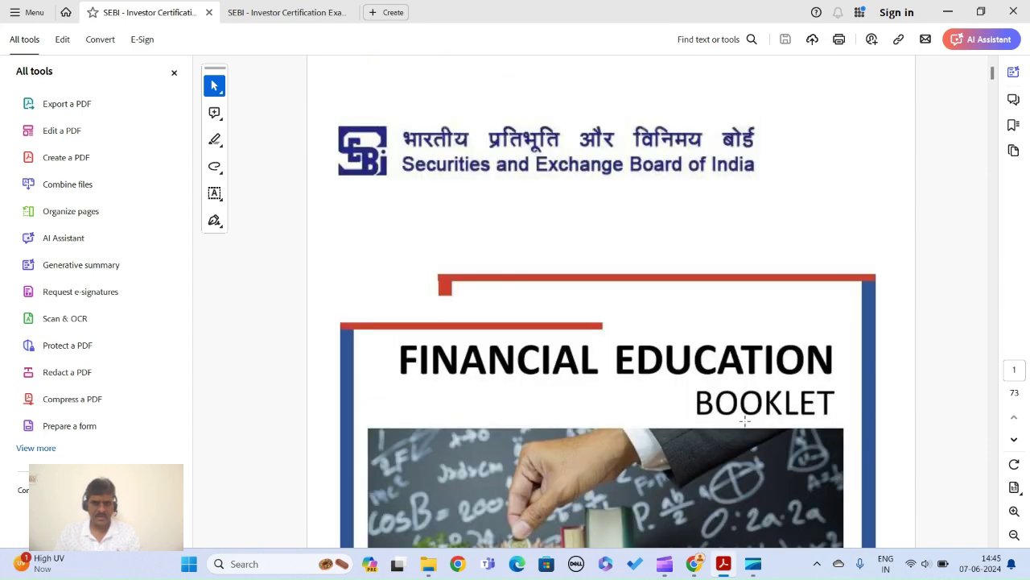
mouse_move(735, 570)
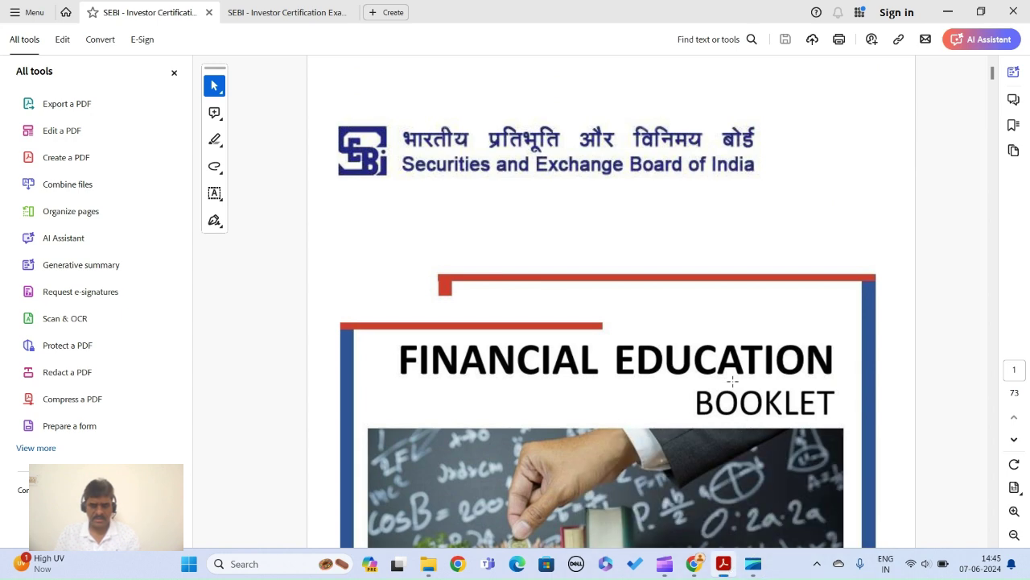
scroll(851, 271, "down", 3)
Step: Switch to the Booklet on Securities Market PDF and examine its index through to the annexures
mouse_move(672, 557)
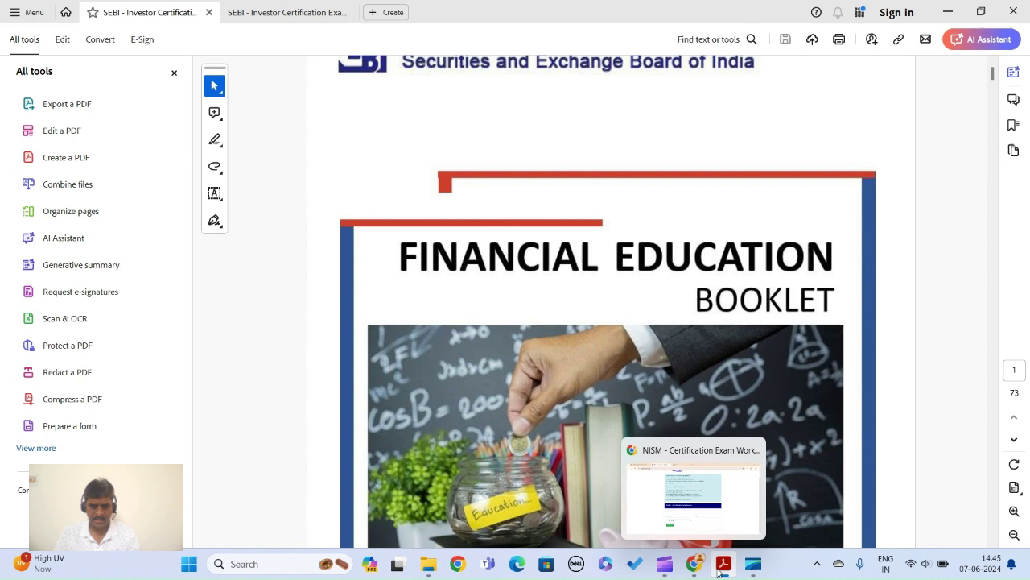
left_click(794, 494)
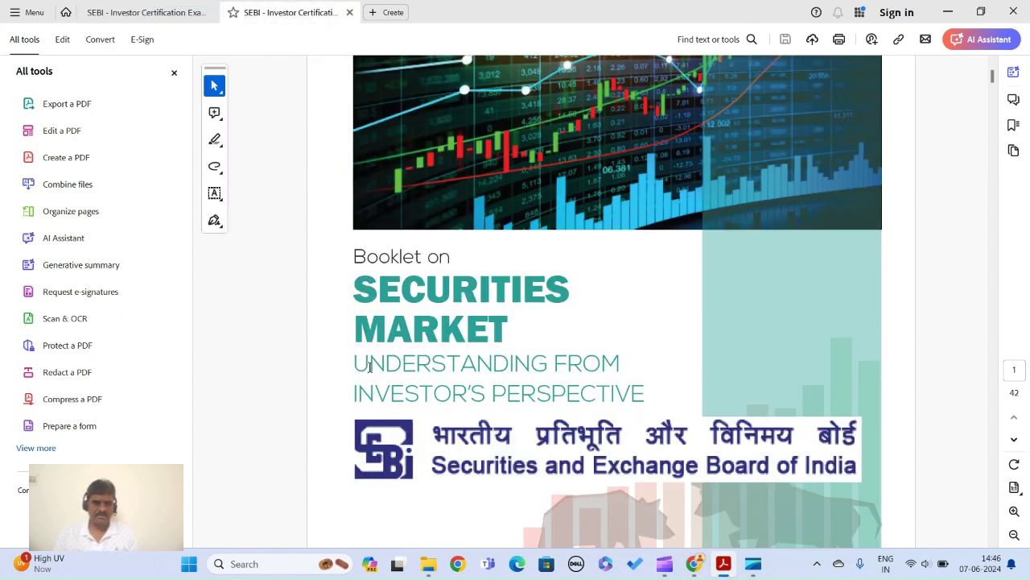
scroll(711, 330, "down", 12)
scroll(733, 300, "down", 20)
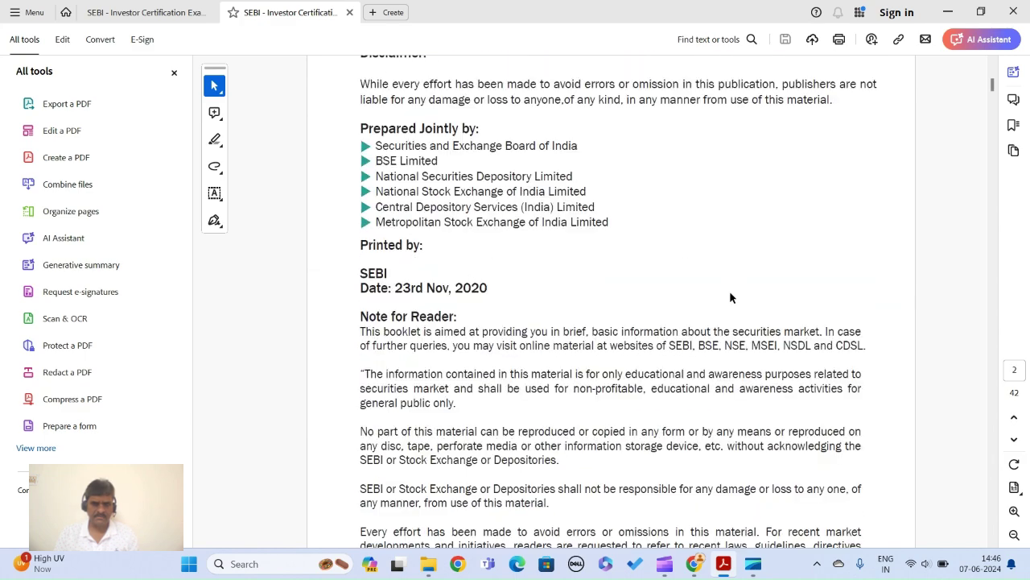
scroll(768, 366, "down", 3)
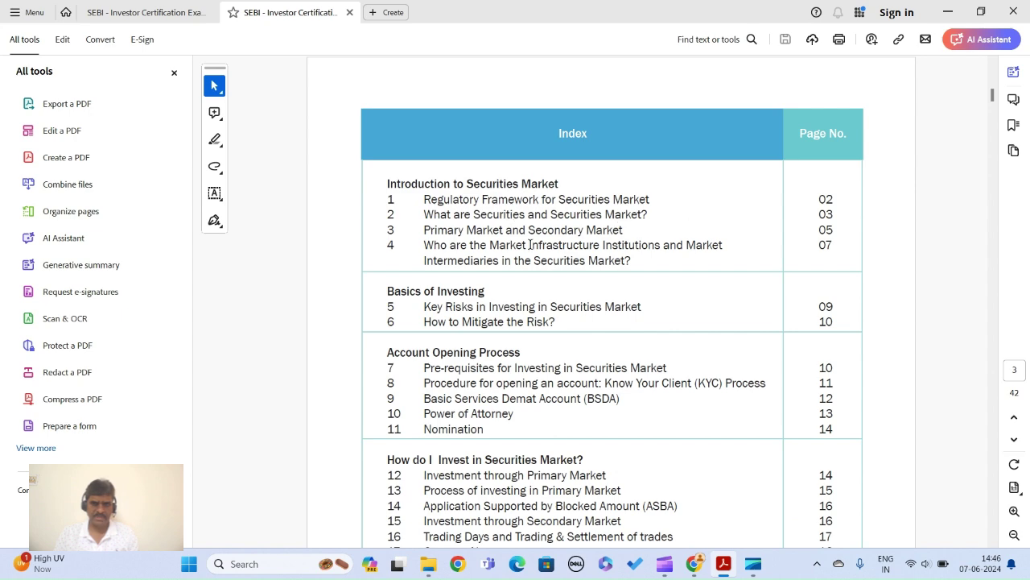
scroll(532, 250, "down", 6)
scroll(531, 251, "down", 12)
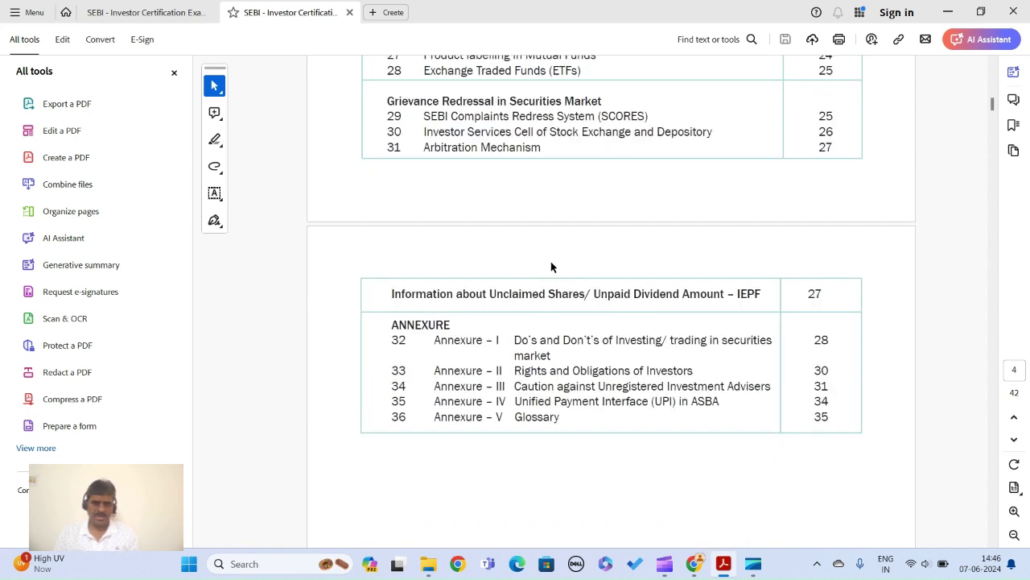